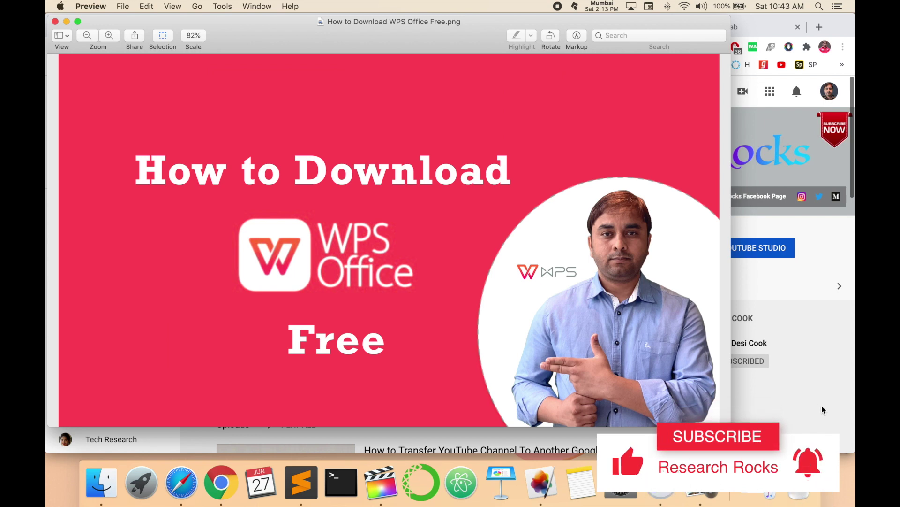
# Step: Switch to Chrome, search Google for "wps office" in the new tab, and open the official wps.com result
pyautogui.click(816, 417)
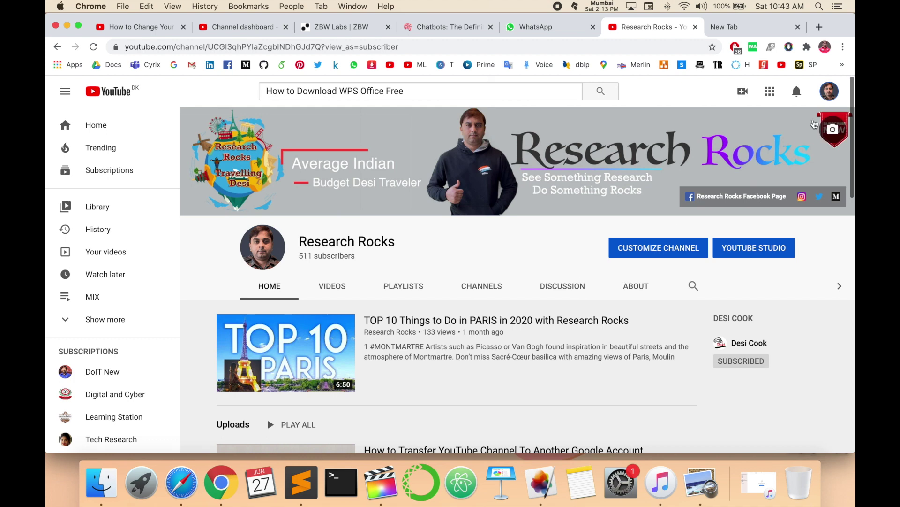
pyautogui.click(746, 27)
pyautogui.click(356, 245)
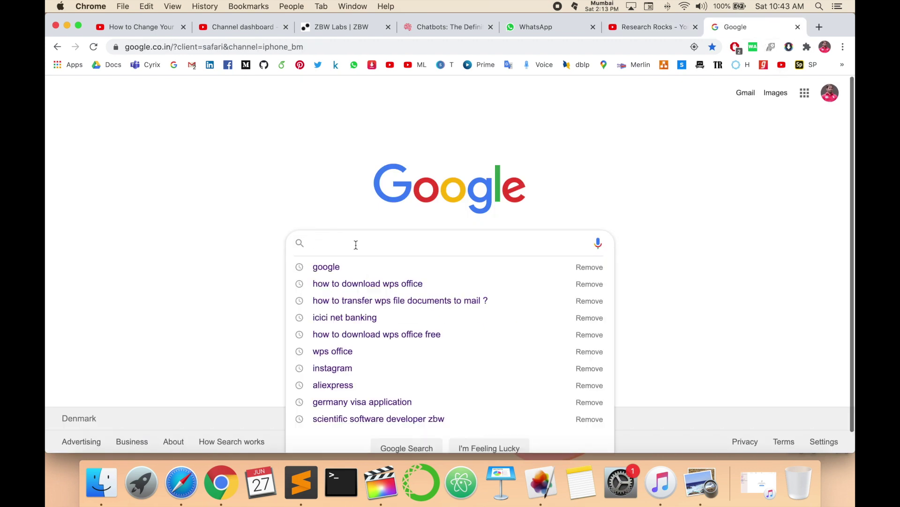
pyautogui.write('wps')
pyautogui.press('Down')
pyautogui.press('Return')
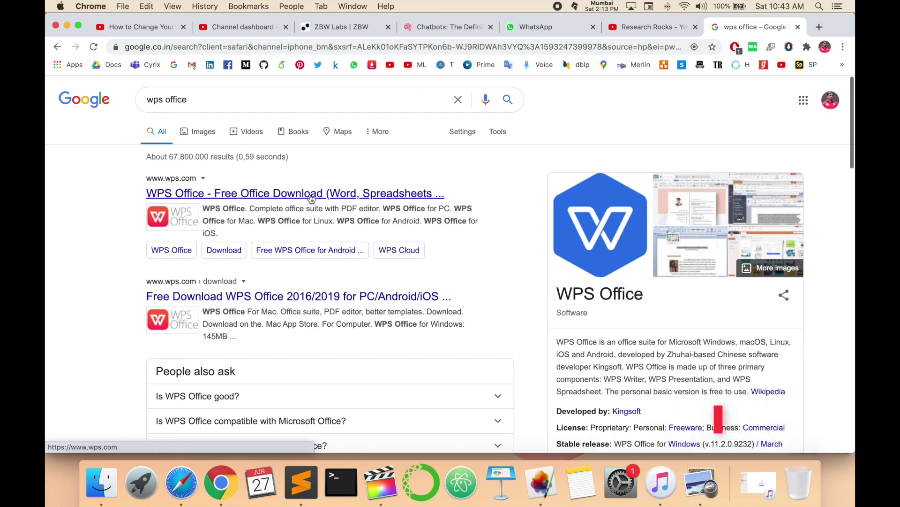
pyautogui.click(236, 199)
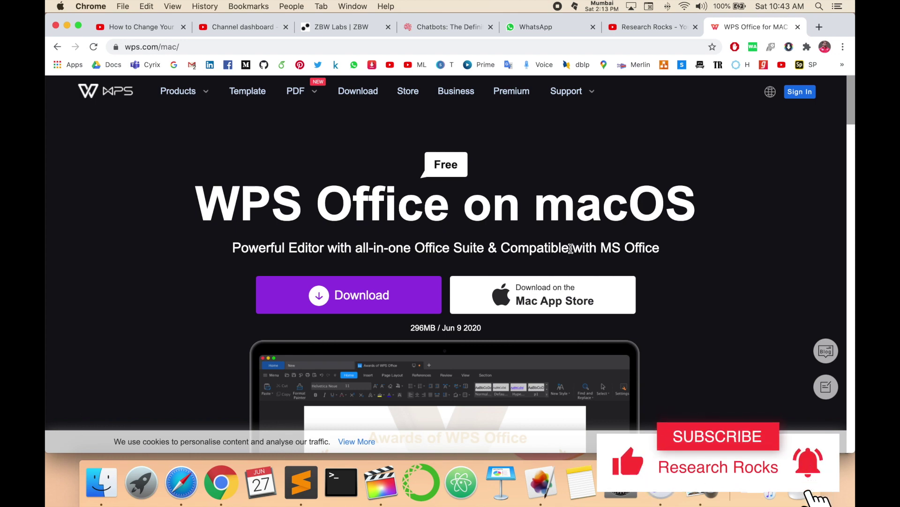
# Step: Examine the WPS Office on macOS page, including its Writer, Spreadsheets and PDF Editor sections
pyautogui.scroll(-15, 527, 289)
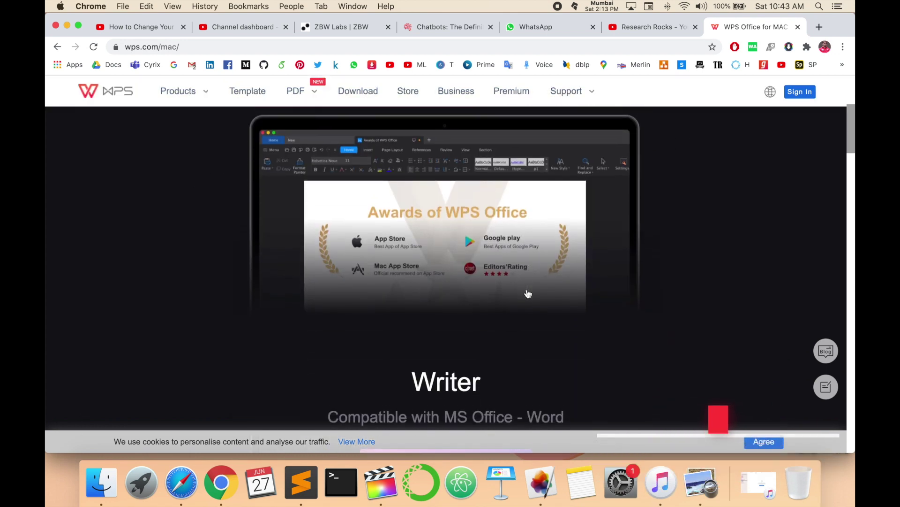
pyautogui.scroll(-20, 527, 292)
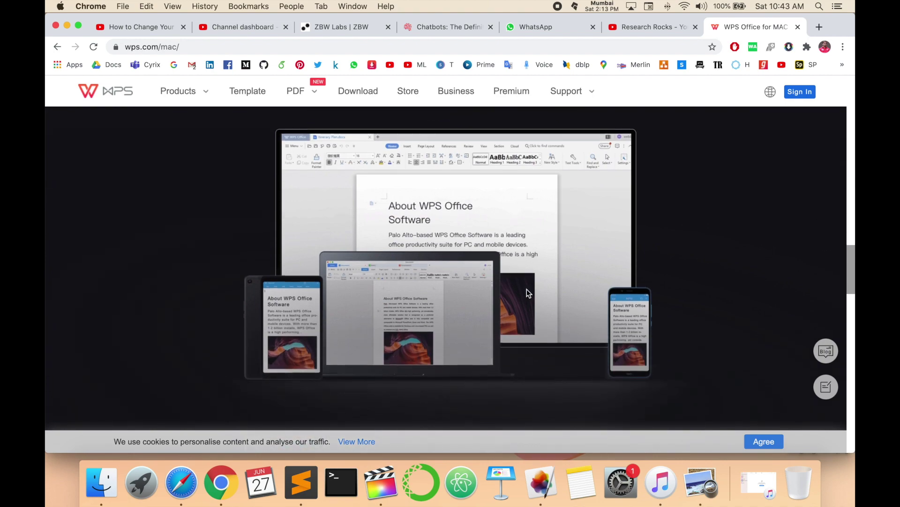
pyautogui.scroll(20, 527, 289)
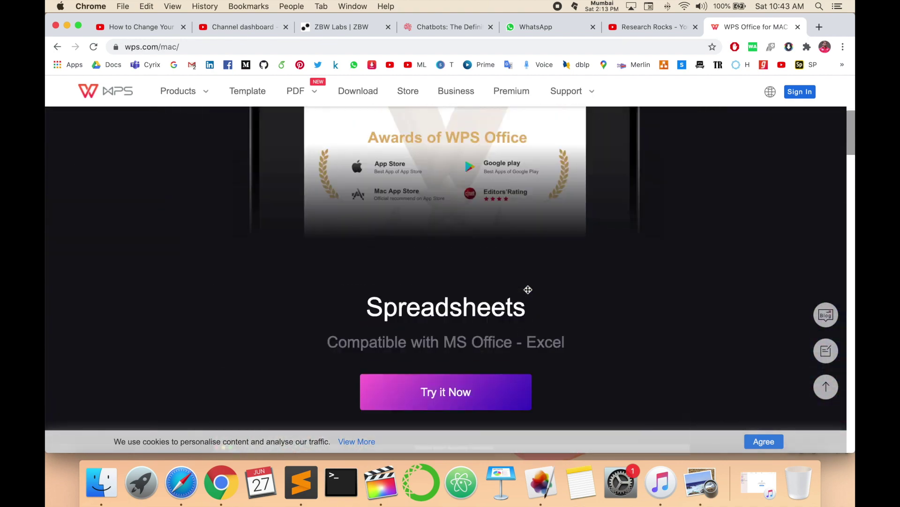
pyautogui.scroll(-6, 528, 293)
pyautogui.scroll(6, 529, 293)
pyautogui.scroll(3, 529, 292)
pyautogui.scroll(-4, 528, 292)
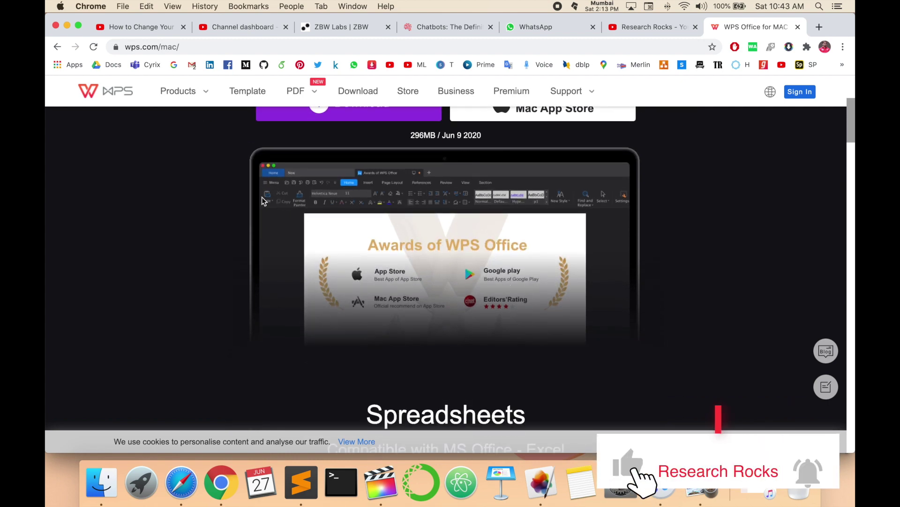
pyautogui.scroll(-10, 401, 221)
pyautogui.scroll(-2, 400, 222)
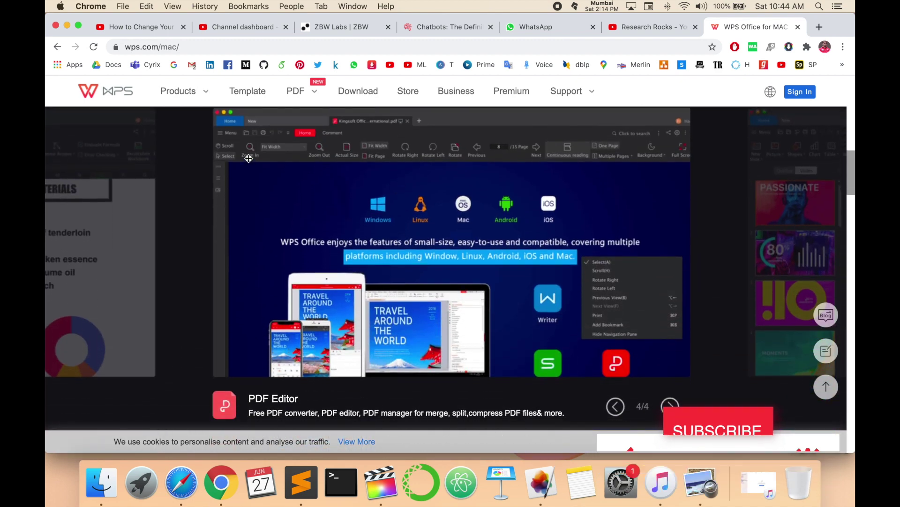
pyautogui.scroll(-10, 441, 274)
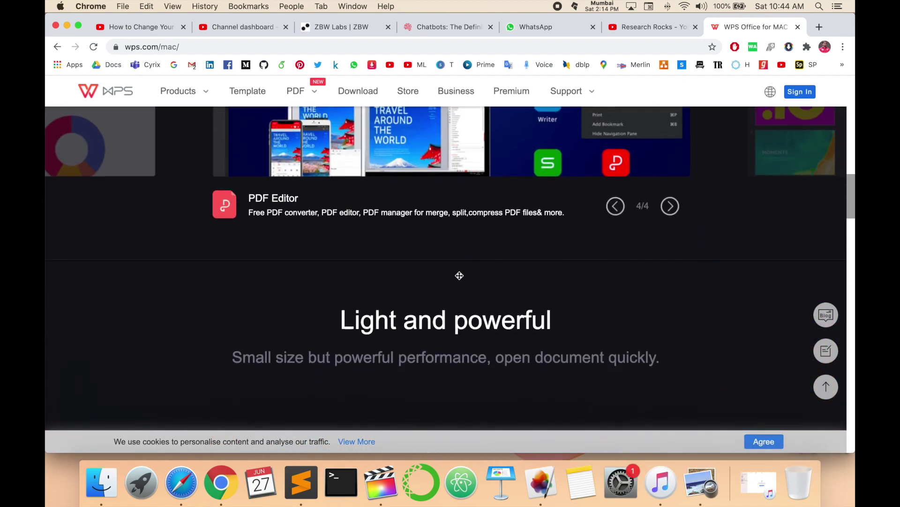
# Step: Open the WPS download page and review the editions offered for computers
pyautogui.click(358, 91)
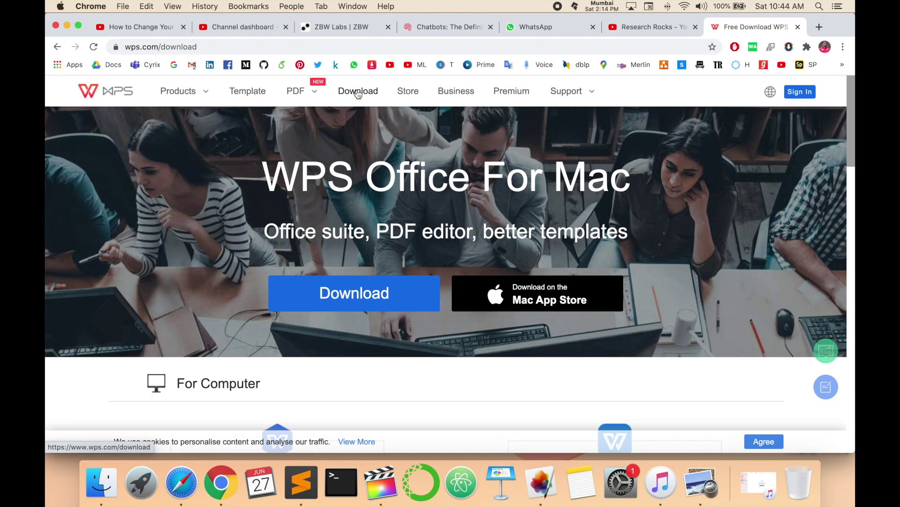
pyautogui.scroll(-3, 596, 216)
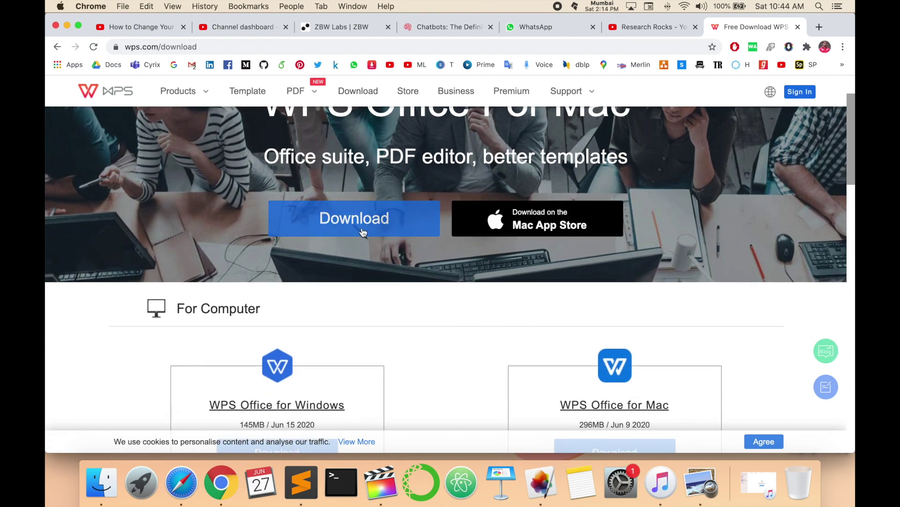
pyautogui.scroll(-3, 363, 232)
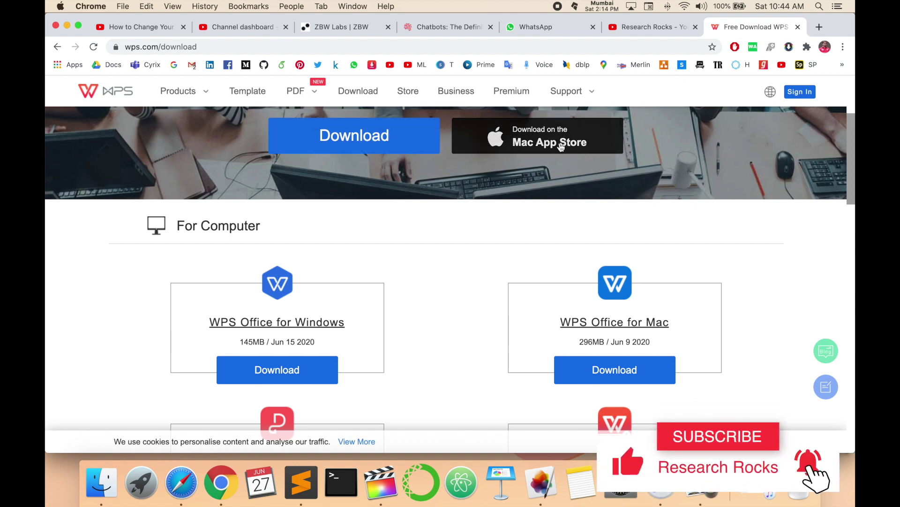
pyautogui.scroll(-2, 306, 276)
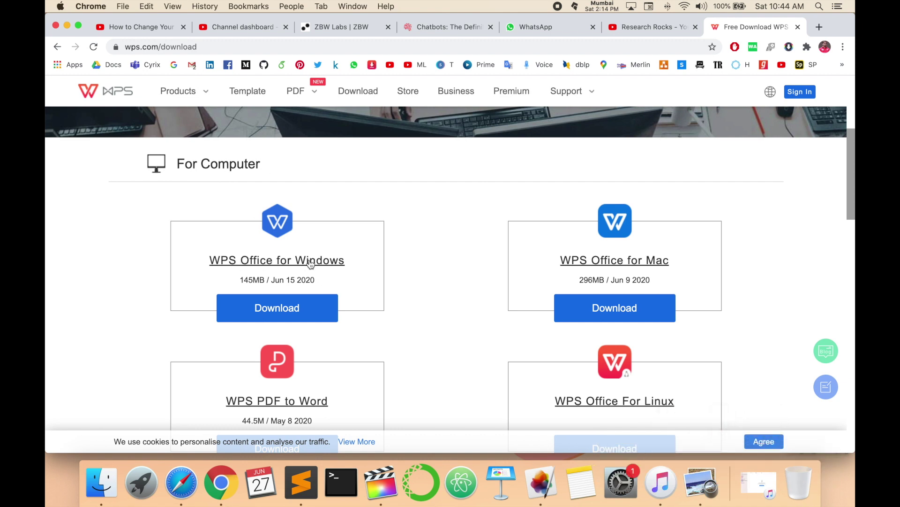
pyautogui.scroll(-3, 646, 273)
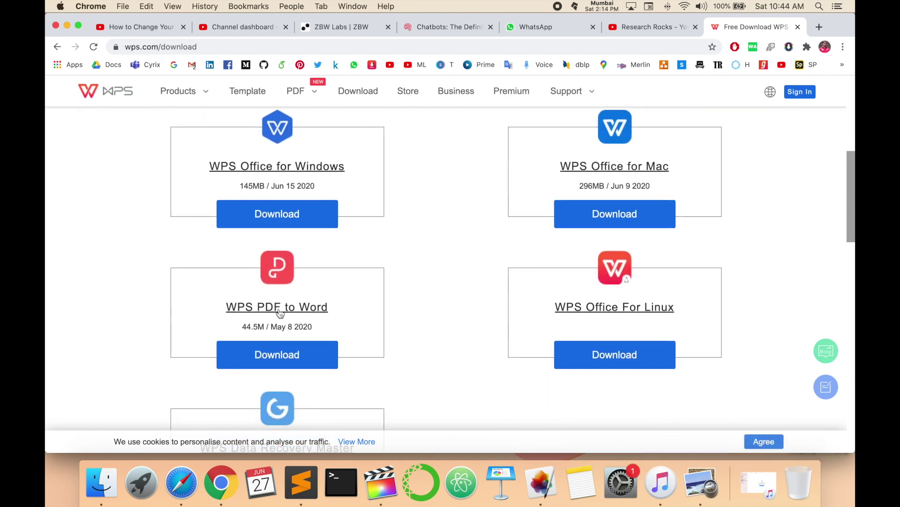
pyautogui.scroll(-5, 690, 314)
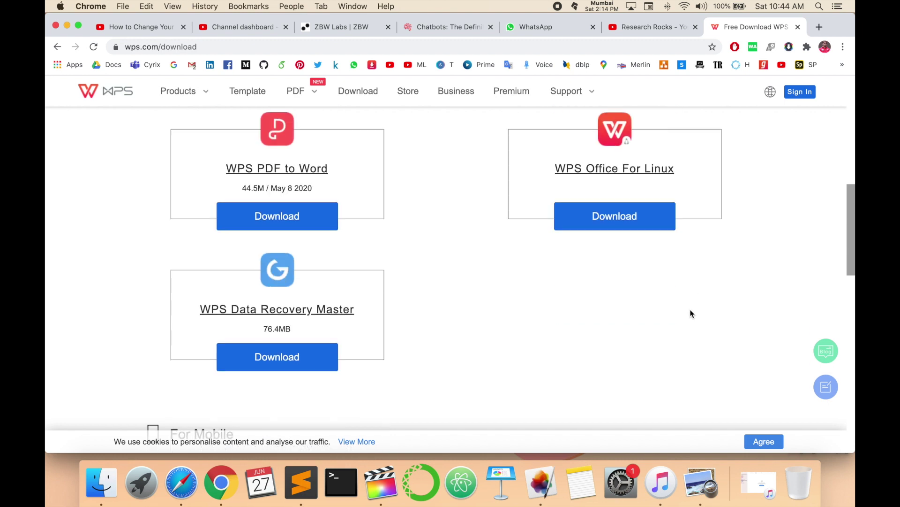
# Step: Examine the Android and iOS apps offered in the For Mobile section of the download page
pyautogui.scroll(-4, 312, 311)
pyautogui.scroll(-3, 312, 313)
pyautogui.scroll(-2, 316, 315)
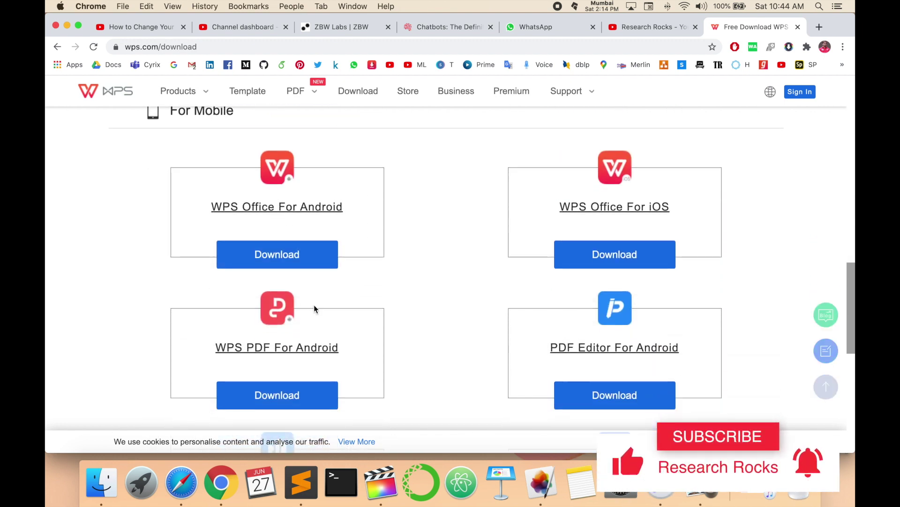
pyautogui.scroll(2, 438, 342)
pyautogui.scroll(-3, 451, 342)
pyautogui.scroll(3, 423, 309)
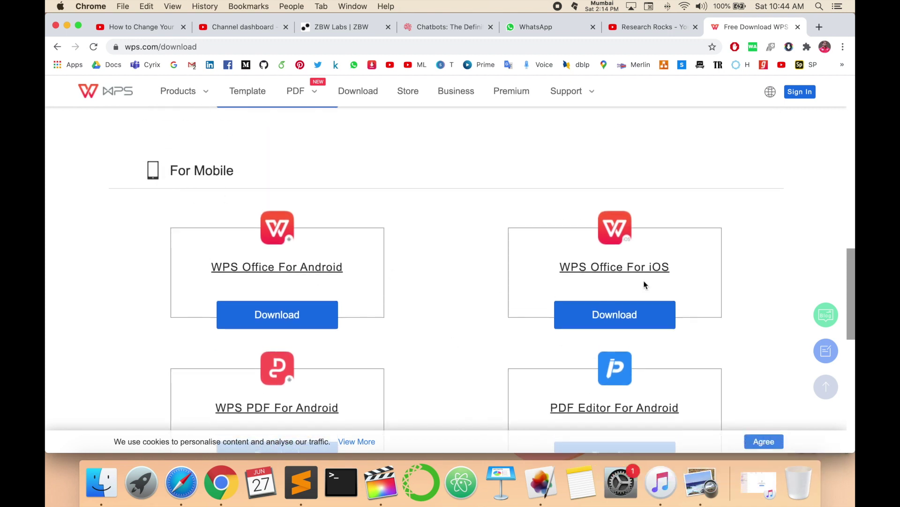
pyautogui.scroll(-3, 535, 308)
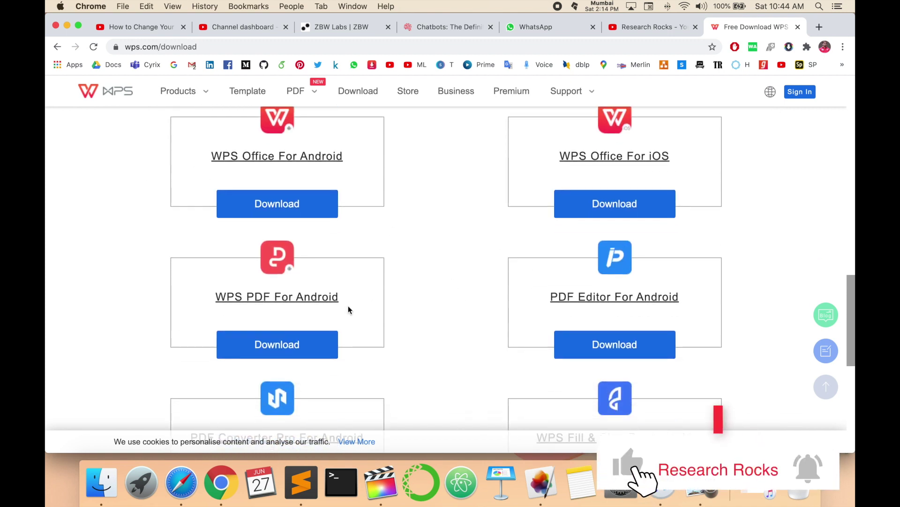
pyautogui.scroll(-2, 656, 307)
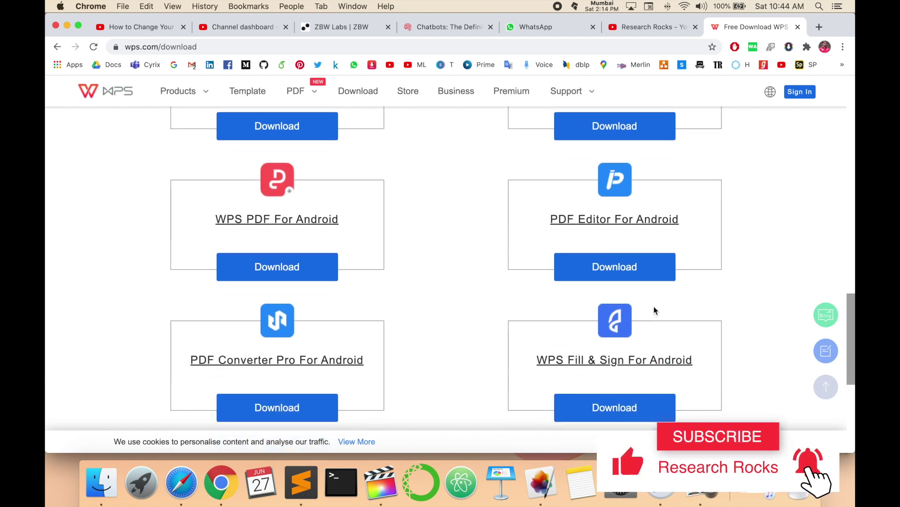
pyautogui.scroll(-10, 429, 305)
# Step: Download the WPS Office For Mac installer from the page's main banner
pyautogui.scroll(15, 429, 306)
pyautogui.scroll(15, 429, 302)
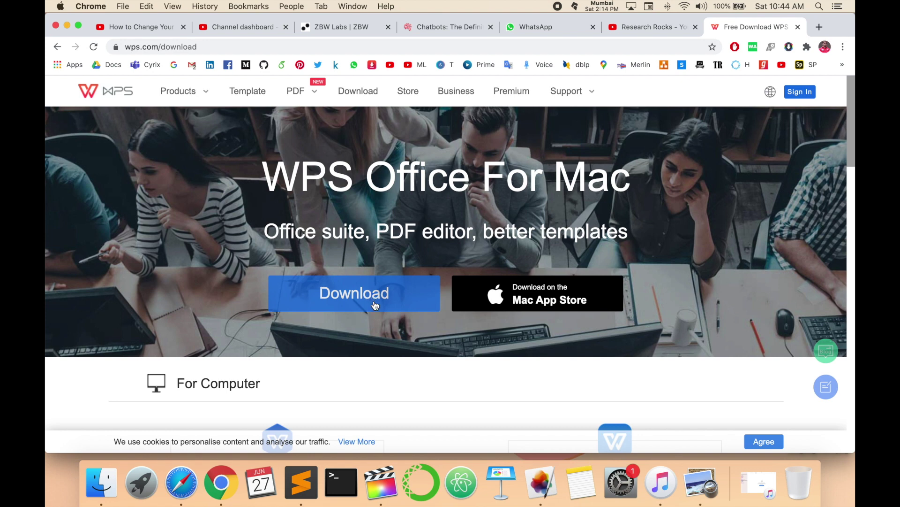
pyautogui.click(376, 305)
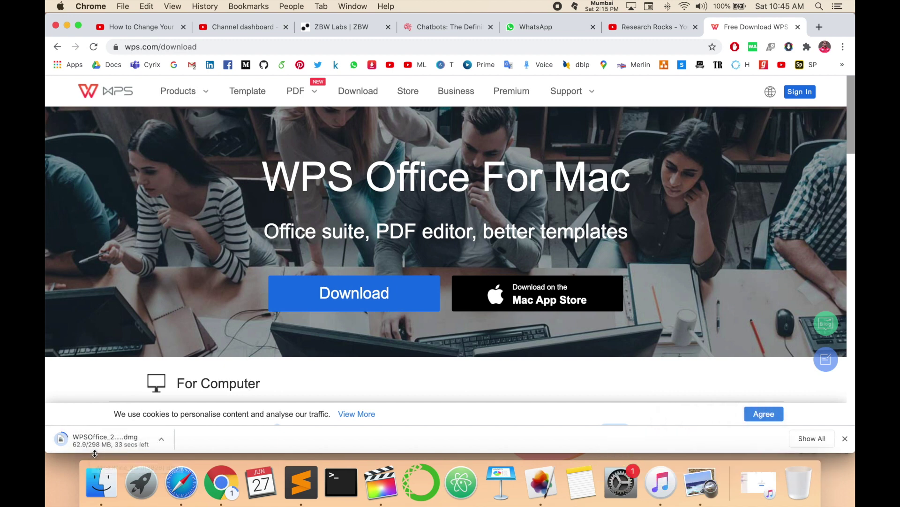
# Step: Show the downloaded WPSOffice_2.3.0(3826).dmg in Finder, then open it and accept its license agreement
pyautogui.click(161, 439)
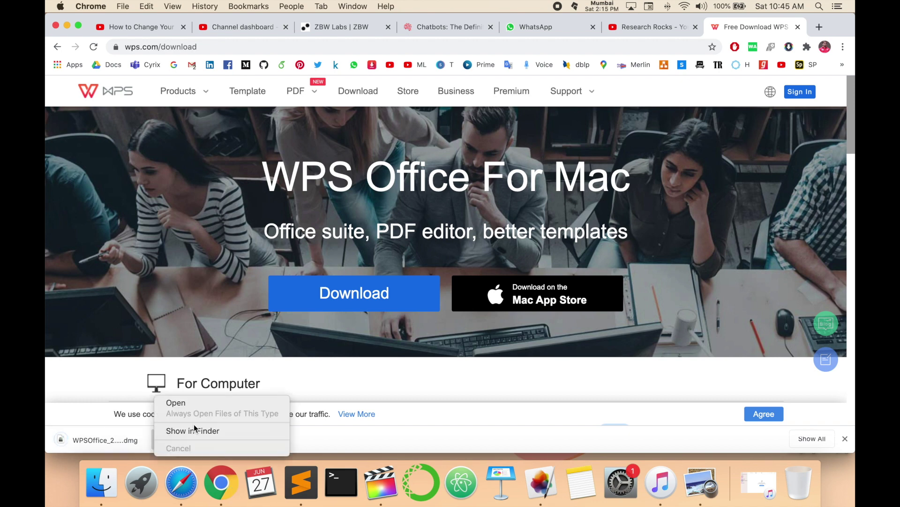
pyautogui.click(192, 429)
pyautogui.doubleClick(565, 136)
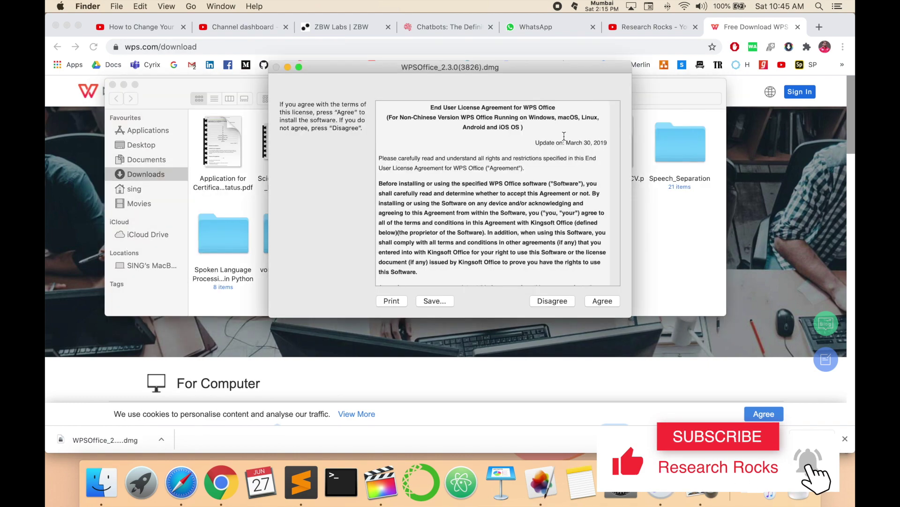
pyautogui.click(603, 301)
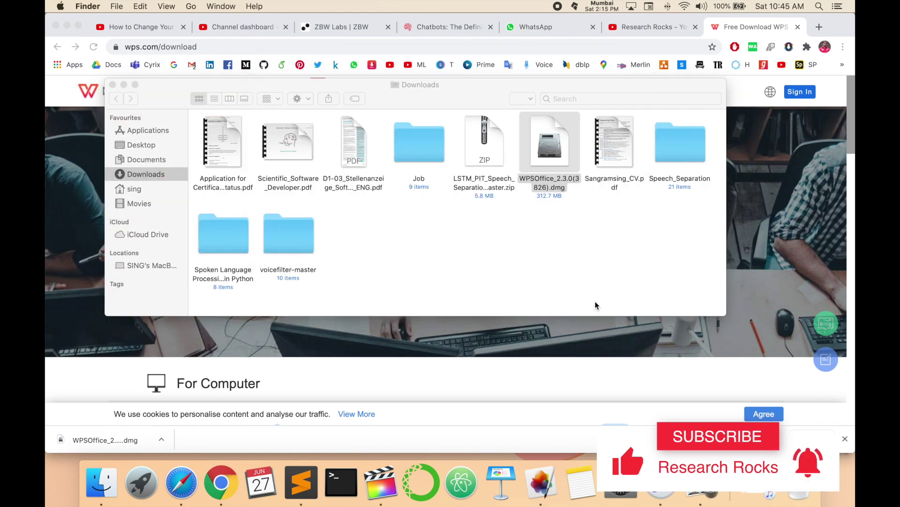
pyautogui.press('super+w')
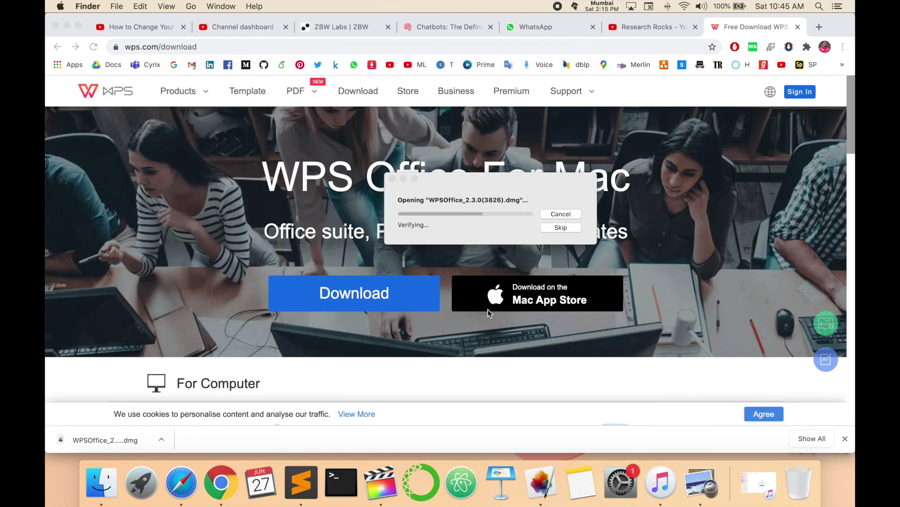
# Step: Install WPS Office into the Applications folder and launch it
pyautogui.click(217, 174)
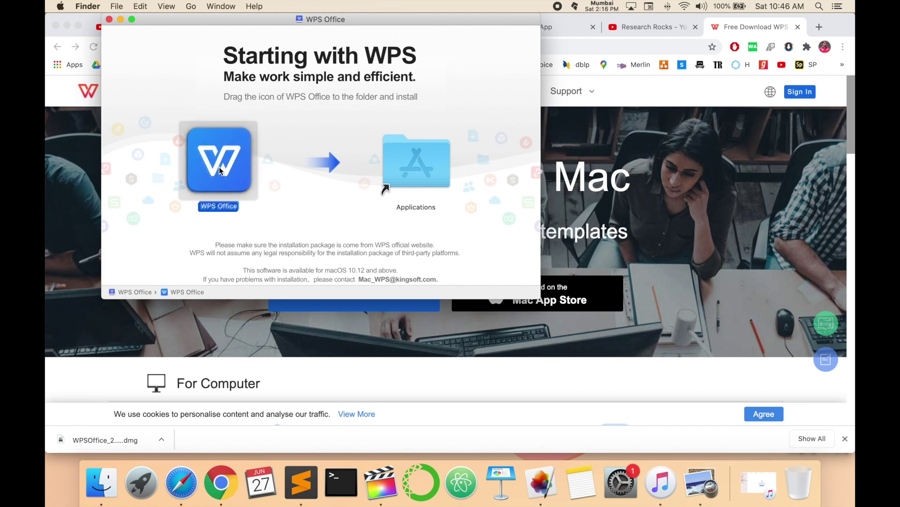
pyautogui.moveTo(218, 173); pyautogui.dragTo(417, 163)
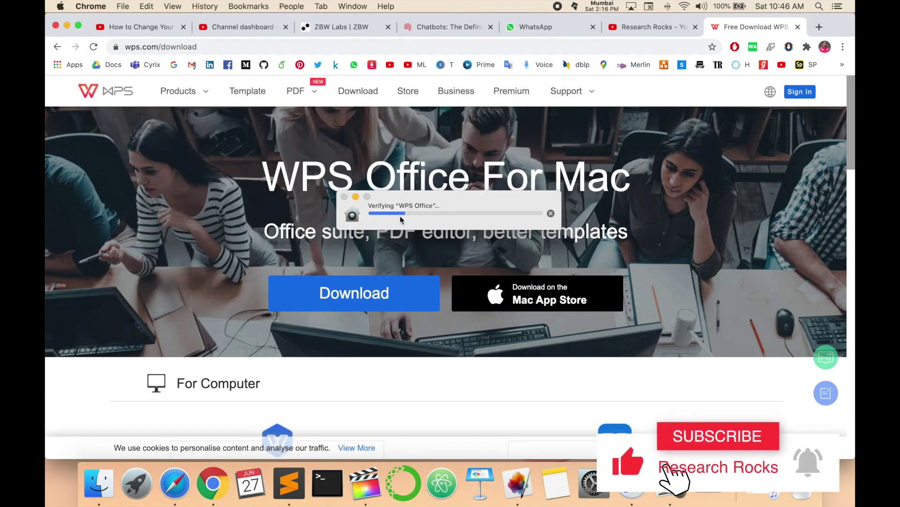
pyautogui.click(137, 483)
pyautogui.click(647, 413)
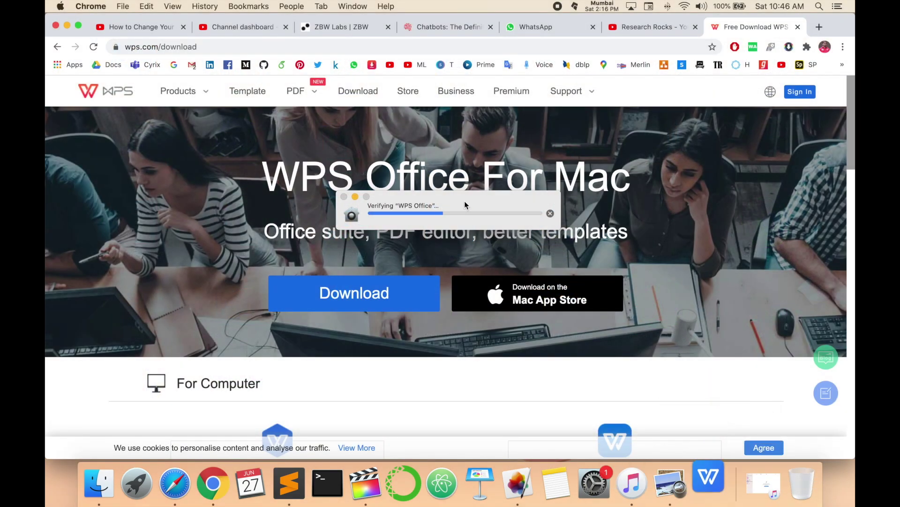
# Step: Accept the website's cookie notice, then agree to the WPS Office license and privacy policy and start using it
pyautogui.click(775, 451)
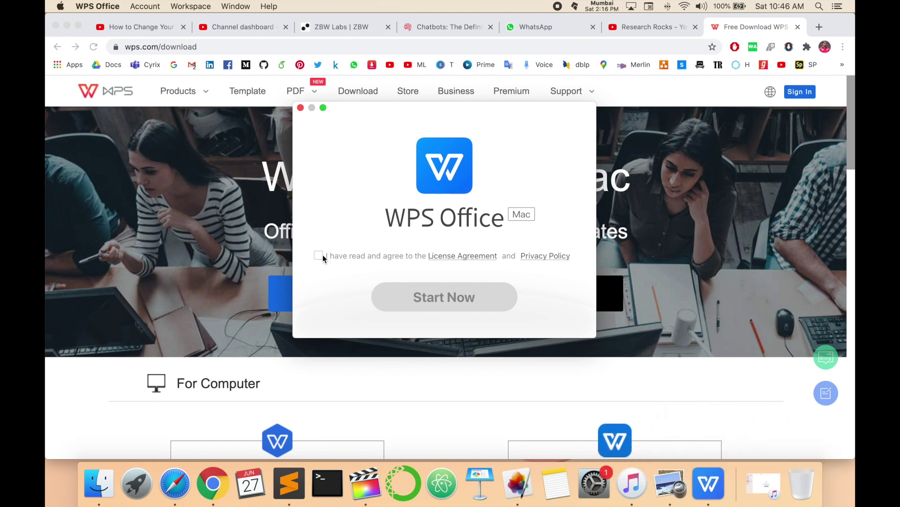
pyautogui.click(320, 255)
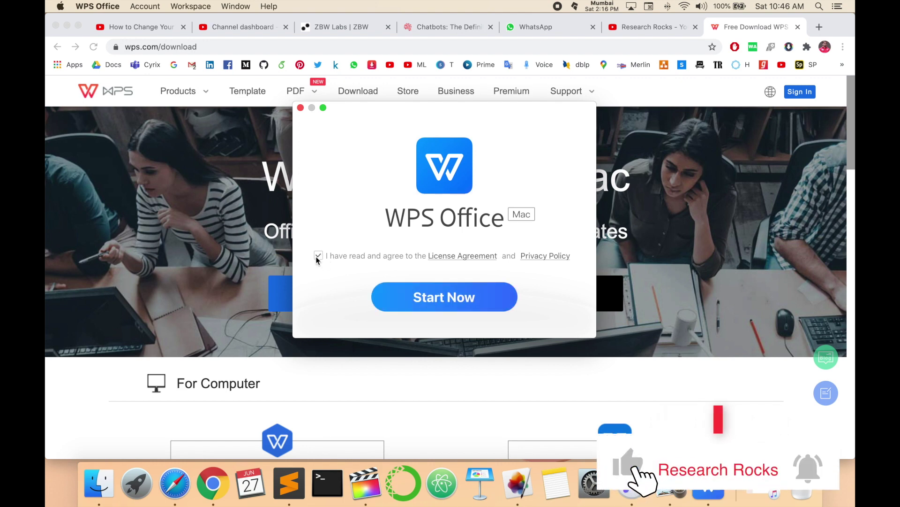
pyautogui.click(486, 304)
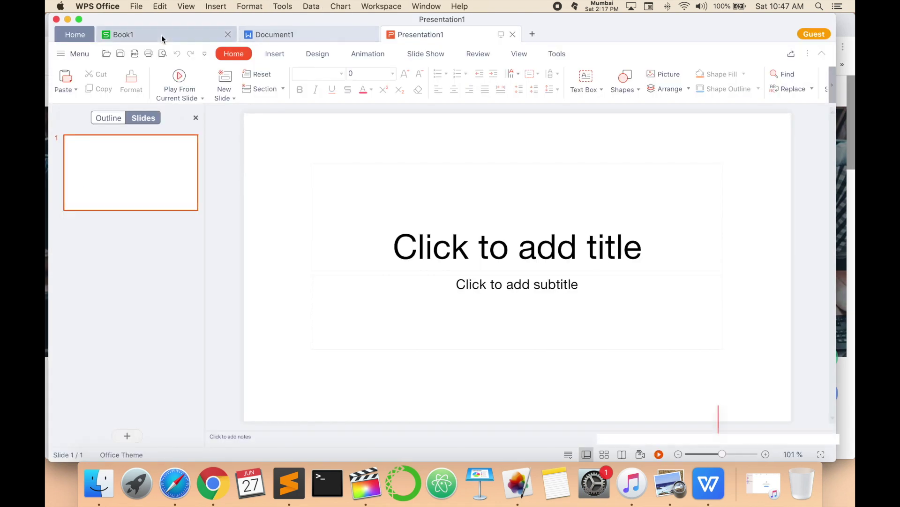
# Step: View the blank Book1 spreadsheet and the blank Document1 text document in WPS Office
pyautogui.click(161, 36)
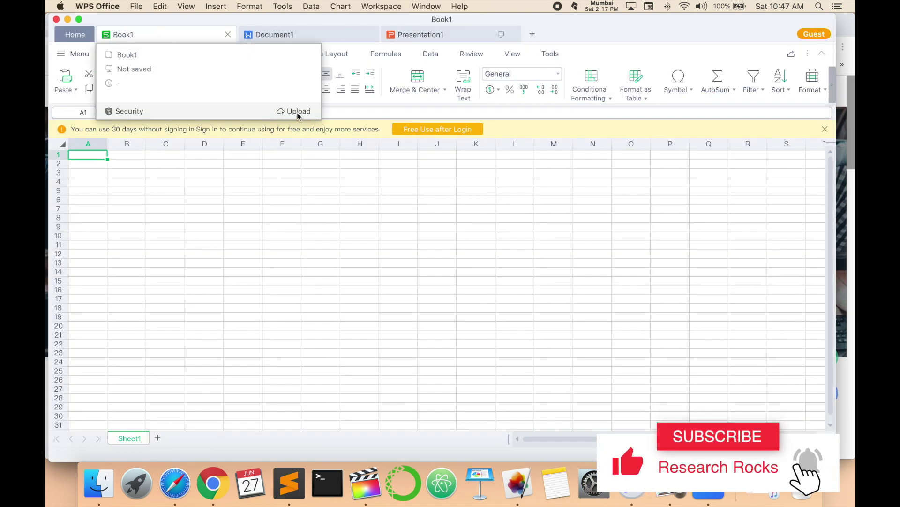
pyautogui.click(248, 180)
pyautogui.hotkey('ctrl', 'Home')
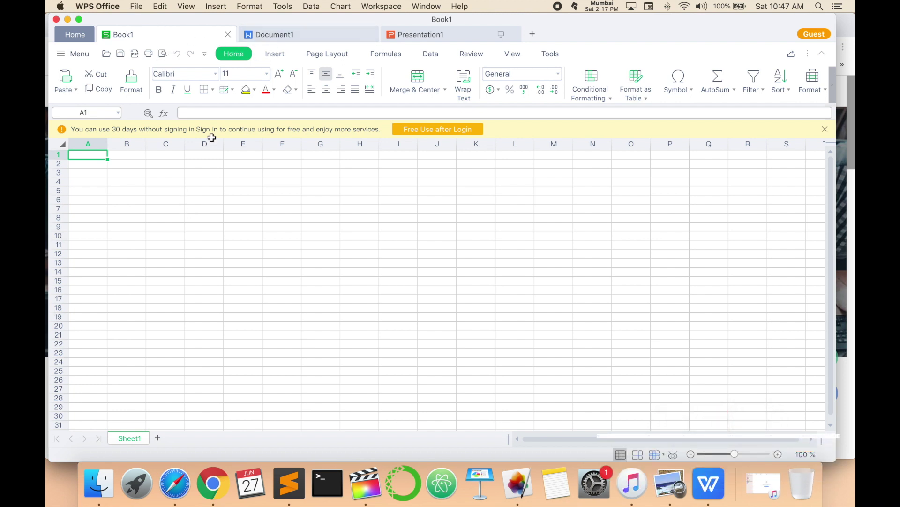
pyautogui.click(272, 33)
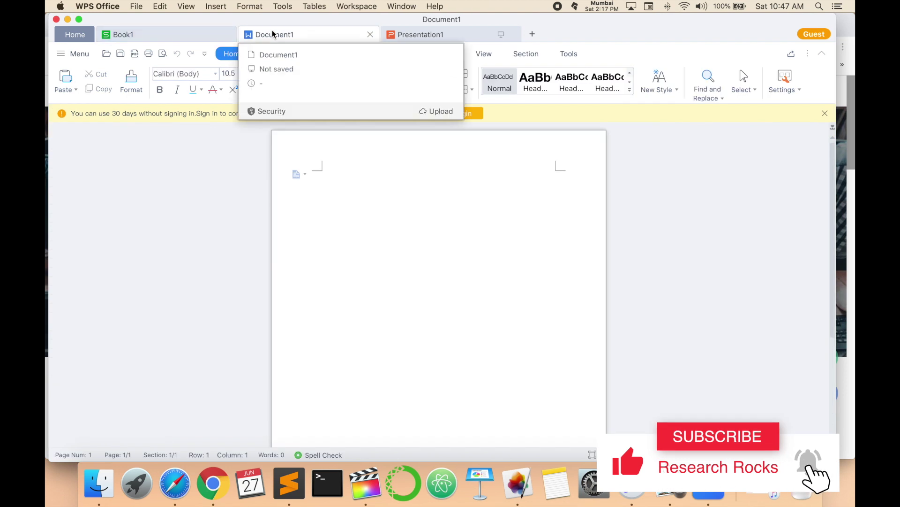
# Step: View the blank Presentation1 slide and its title placeholder, and dismiss the presentation's 30-day sign-in notice
pyautogui.click(443, 34)
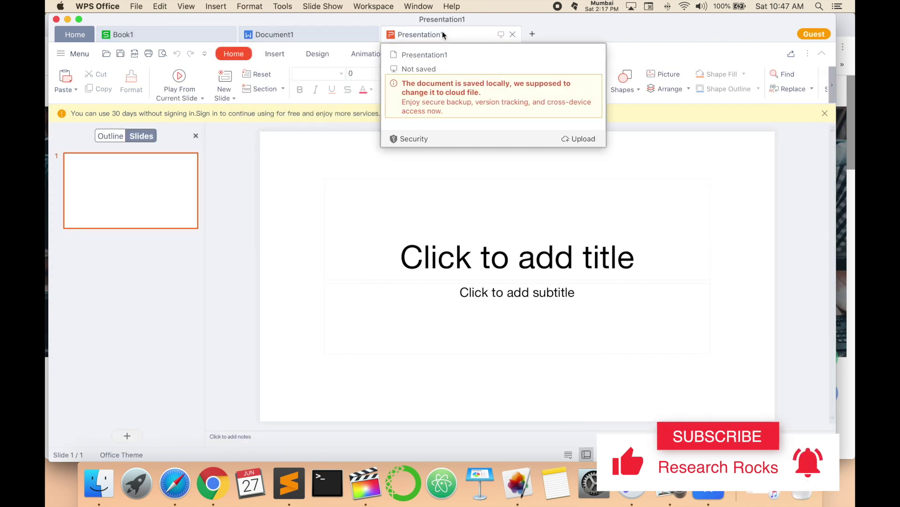
pyautogui.click(397, 190)
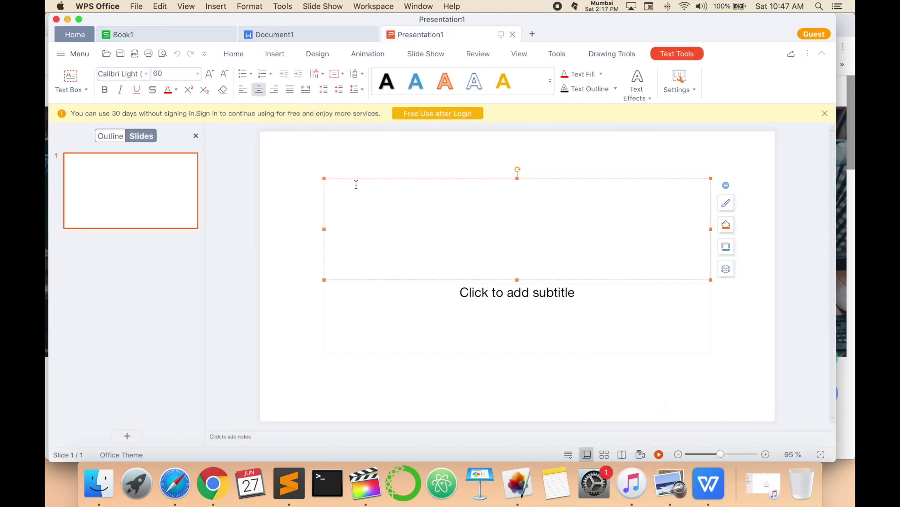
pyautogui.click(314, 195)
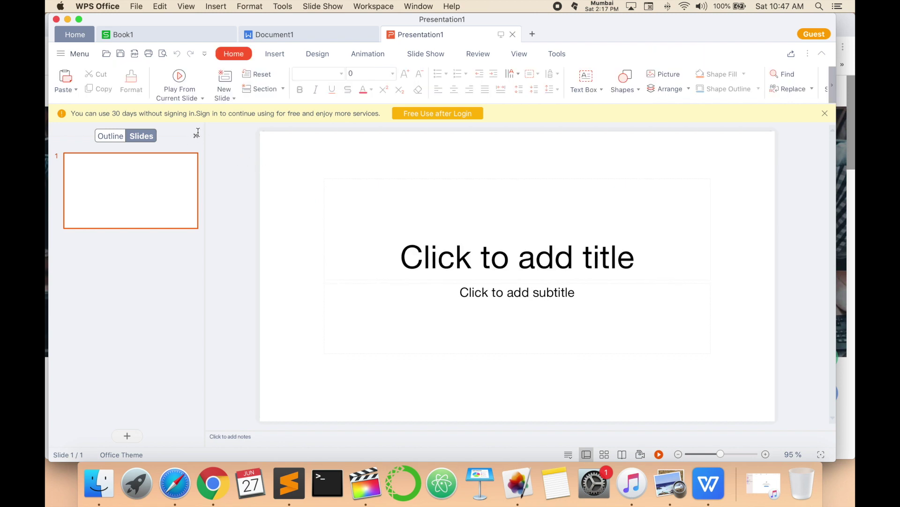
pyautogui.click(825, 113)
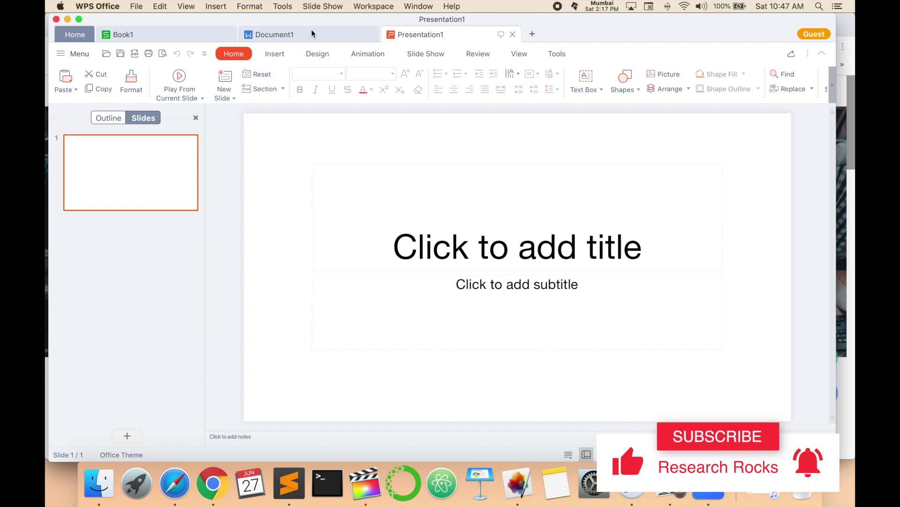
# Step: Return to the blank Document1, and select cell C10 in the Book1 spreadsheet
pyautogui.click(298, 32)
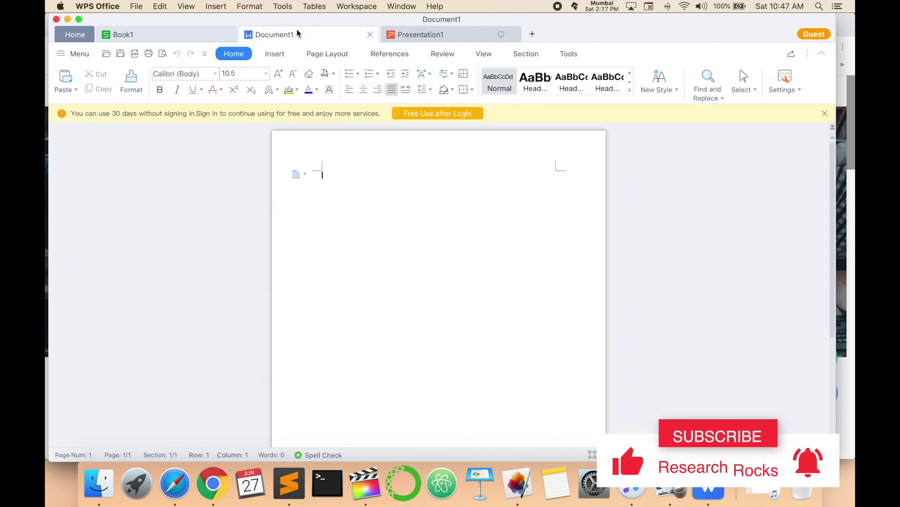
pyautogui.click(147, 38)
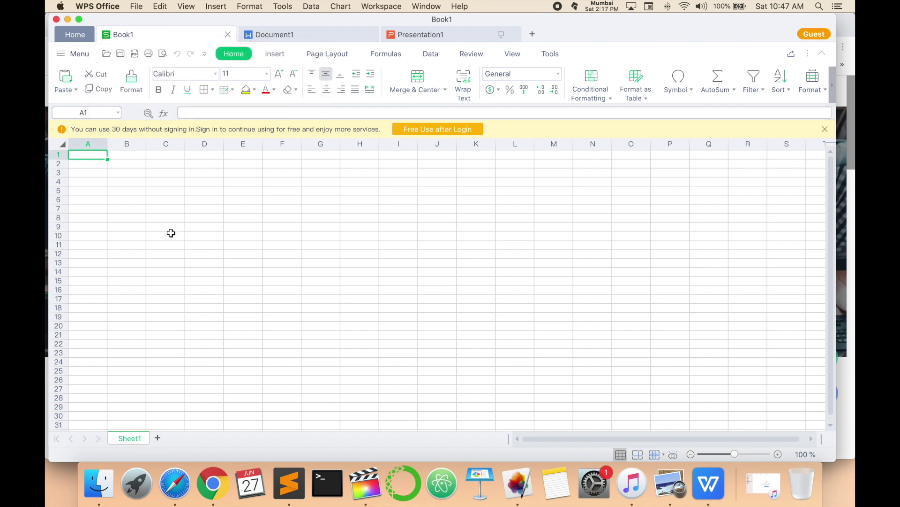
pyautogui.click(170, 234)
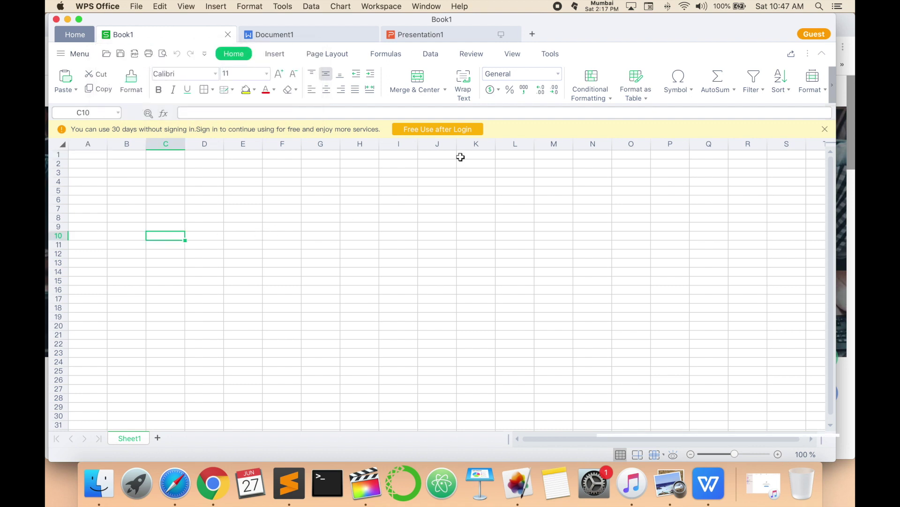
# Step: View the account login options offered by Book1's sign-in notice, and close the login window without signing in
pyautogui.click(453, 134)
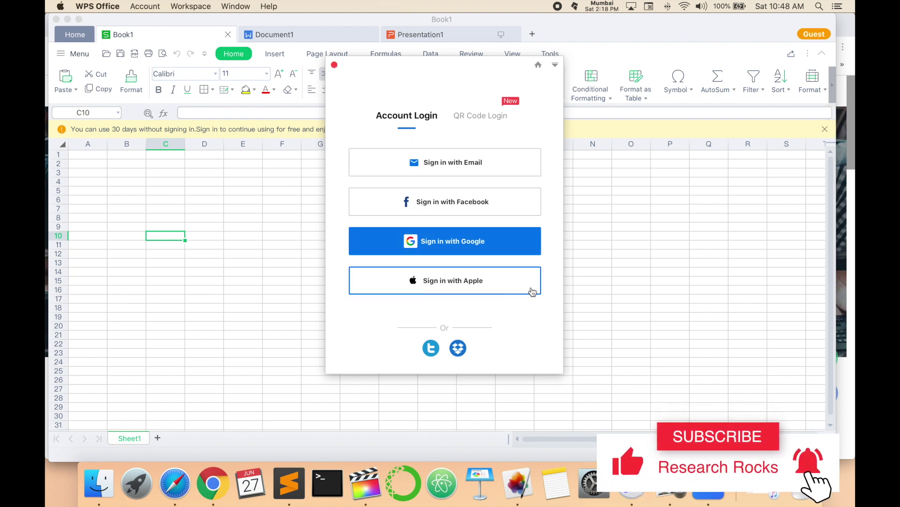
pyautogui.click(335, 65)
pyautogui.click(519, 249)
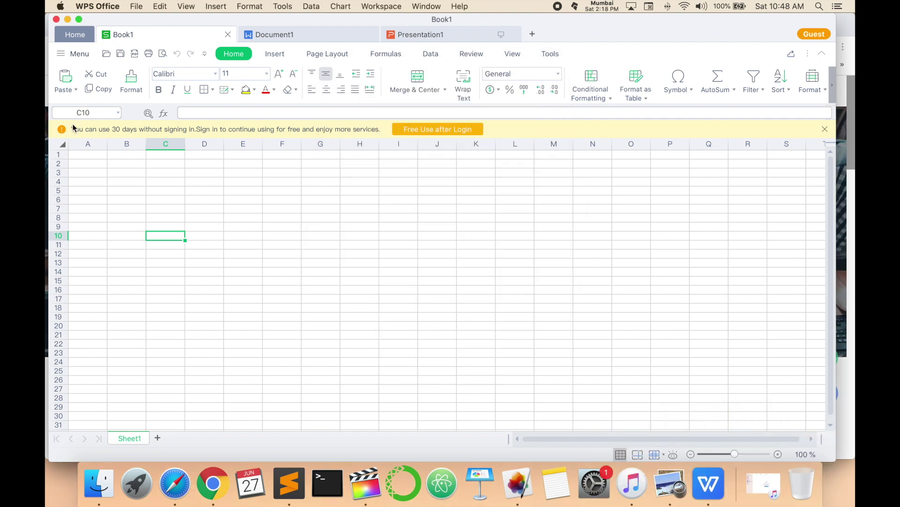
# Step: Review the three open files once more, from Presentation1 through Document1 back to Book1
pyautogui.scroll(-1, 218, 136)
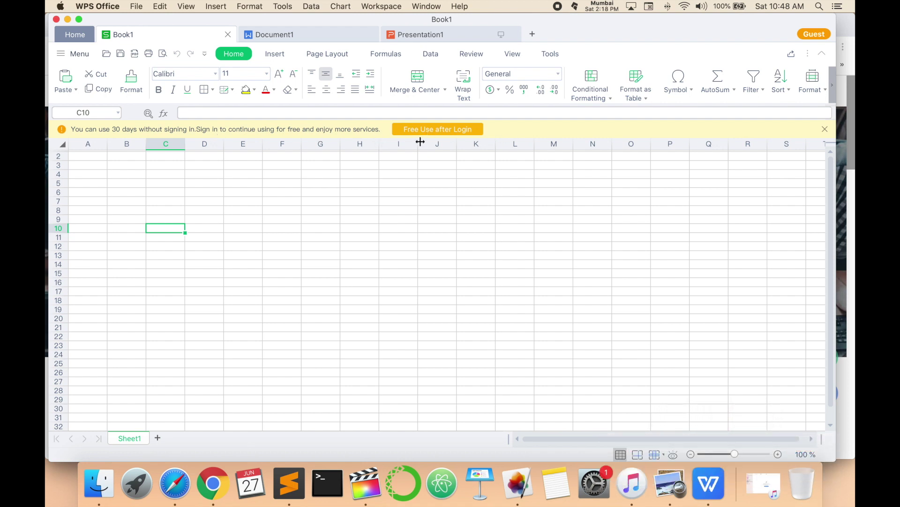
pyautogui.click(418, 34)
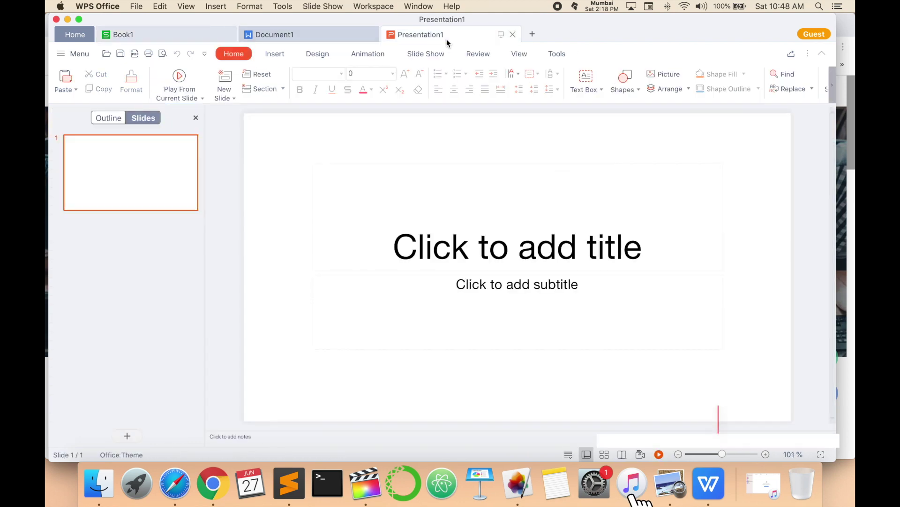
pyautogui.click(286, 33)
pyautogui.click(167, 36)
pyautogui.moveTo(168, 36)
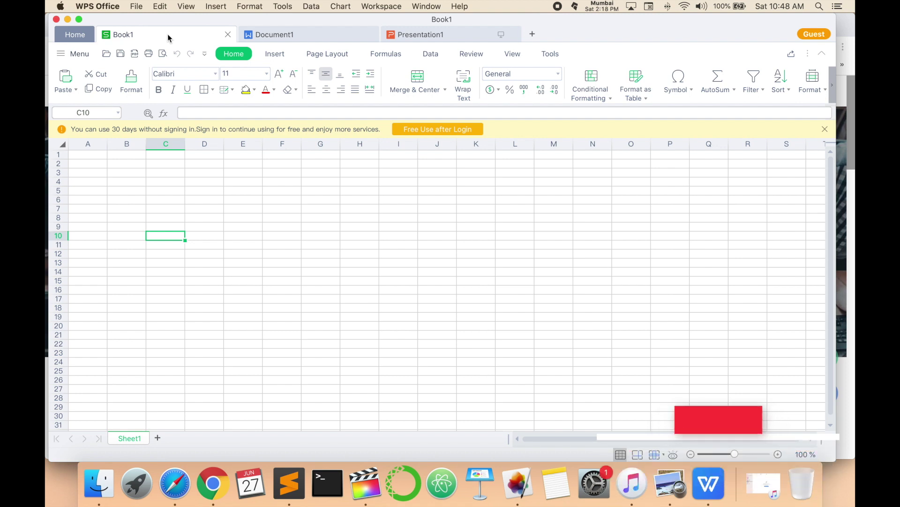
# Step: Switch to Chrome and show the Research Rocks YouTube channel page
pyautogui.click(219, 482)
pyautogui.click(636, 32)
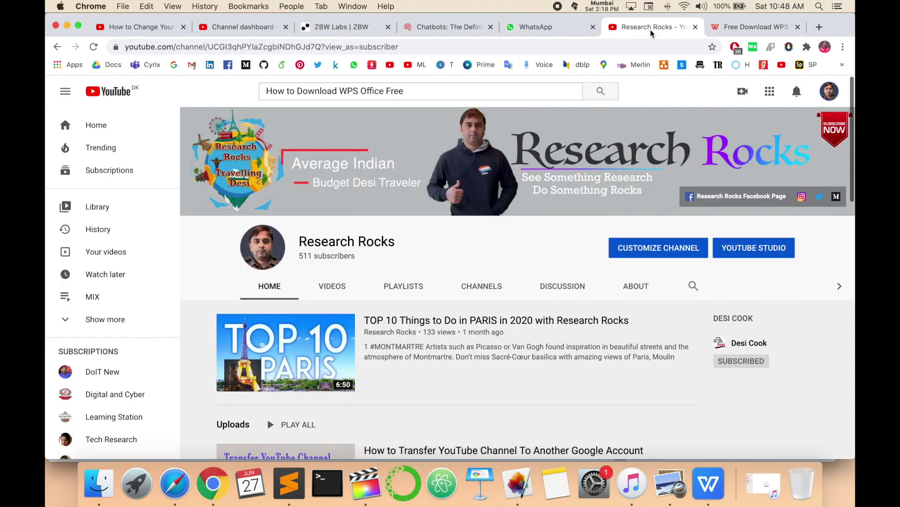